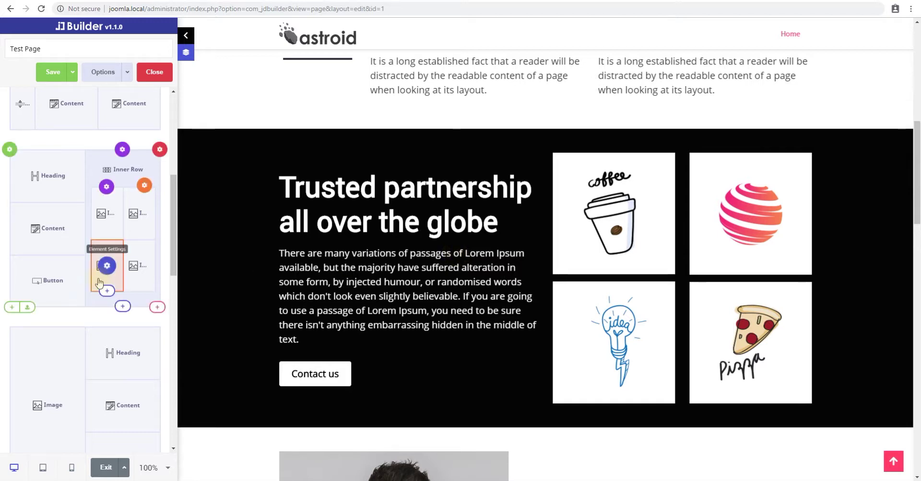
Open Section Settings for the dark 'Trusted partnership all over the globe' section.
{"action": "left_click", "coordinate": [276, 157]}
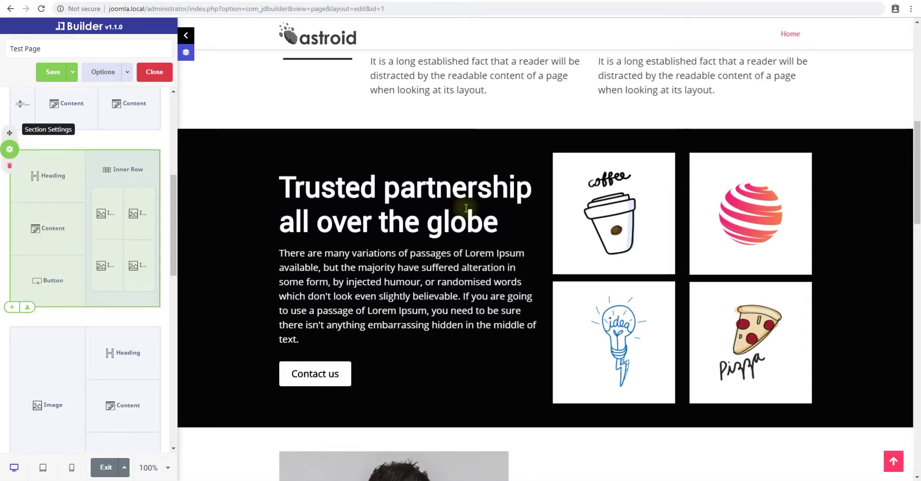
{"action": "left_click", "coordinate": [9, 151]}
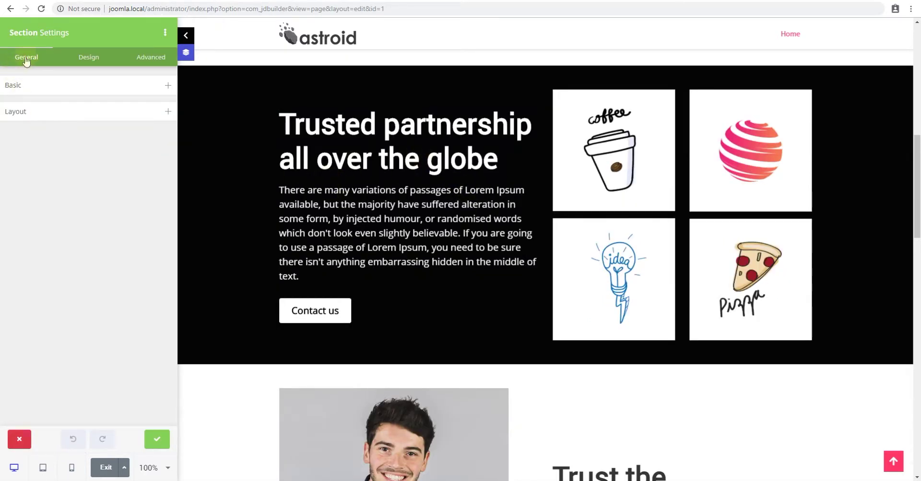
Show the section's Design > Background options with Color chosen as the background type.
{"action": "left_click", "coordinate": [89, 57]}
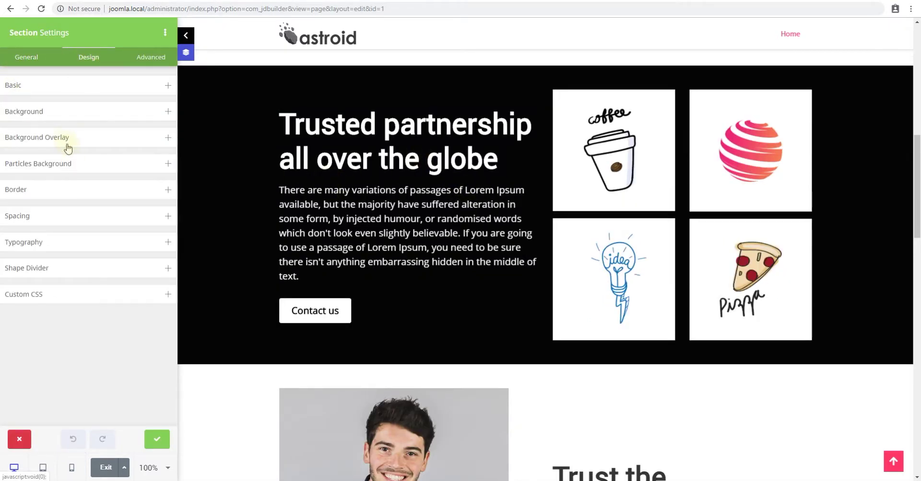
{"action": "left_click", "coordinate": [49, 114]}
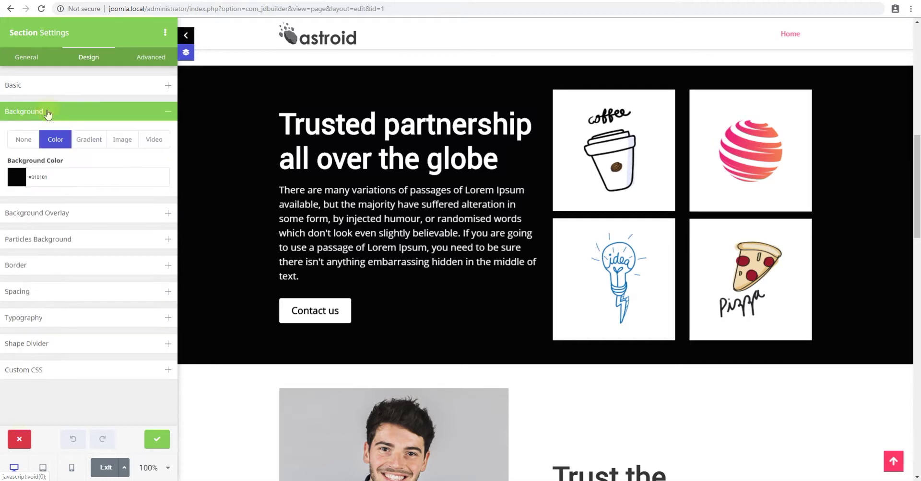
{"action": "left_click", "coordinate": [19, 143]}
{"action": "left_click", "coordinate": [48, 141]}
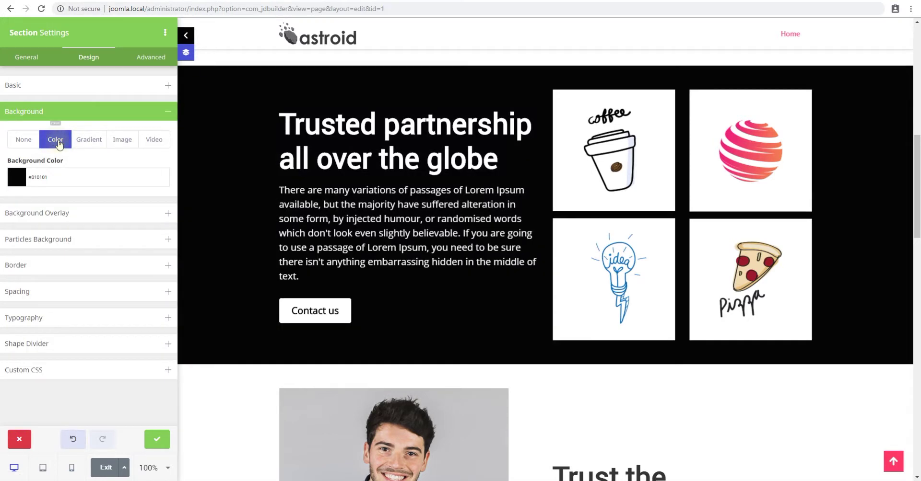
{"action": "left_click", "coordinate": [378, 135]}
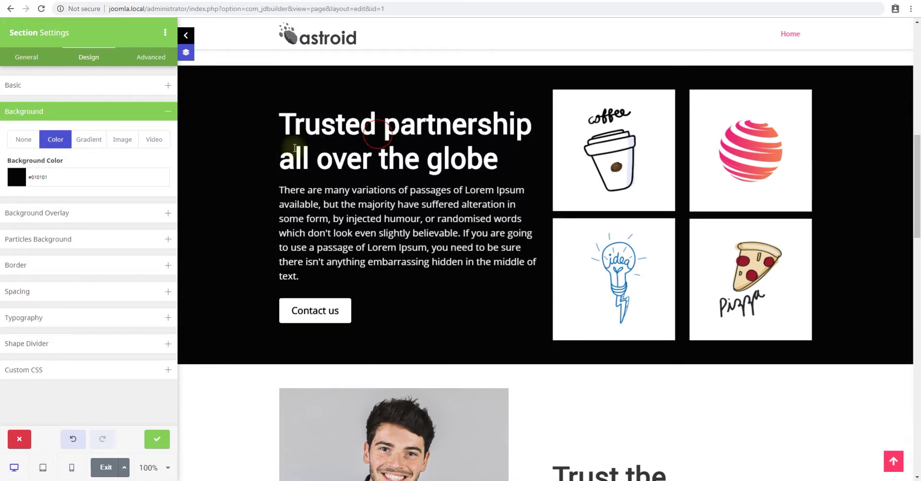
{"action": "left_click", "coordinate": [17, 177]}
Pick a semi-transparent red, #FF000096, as the section background colour.
{"action": "mouse_move", "coordinate": [65, 217]}
{"action": "left_mouse_down"}
{"action": "mouse_move", "coordinate": [53, 229]}
{"action": "mouse_move", "coordinate": [96, 192]}
{"action": "mouse_move", "coordinate": [42, 207]}
{"action": "mouse_move", "coordinate": [41, 217]}
{"action": "left_mouse_up"}
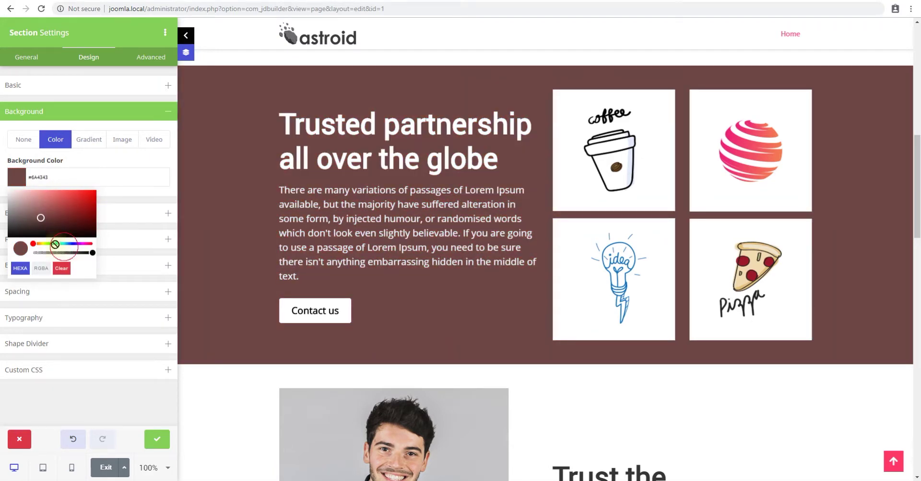
{"action": "left_click", "coordinate": [66, 243]}
{"action": "left_click_drag", "start_coordinate": [79, 250], "coordinate": [47, 252]}
{"action": "left_click", "coordinate": [67, 217]}
{"action": "left_click_drag", "start_coordinate": [91, 198], "coordinate": [98, 190]}
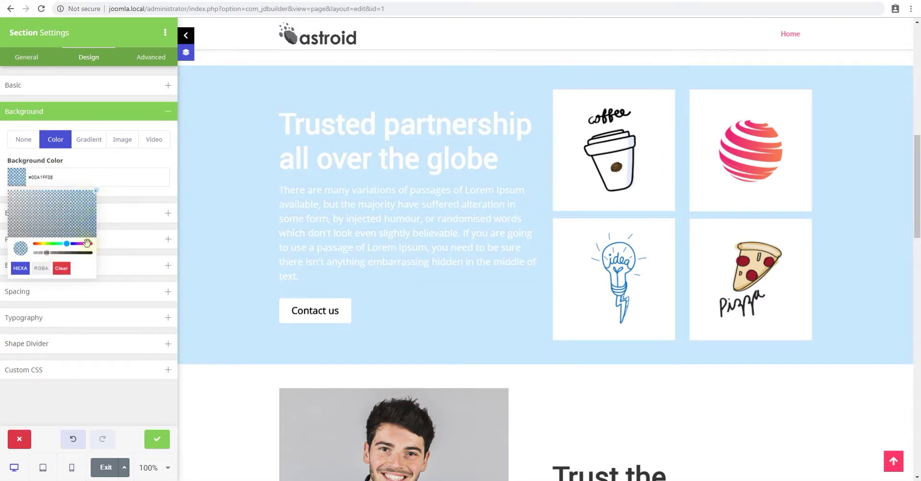
{"action": "left_click_drag", "start_coordinate": [87, 243], "coordinate": [93, 244]}
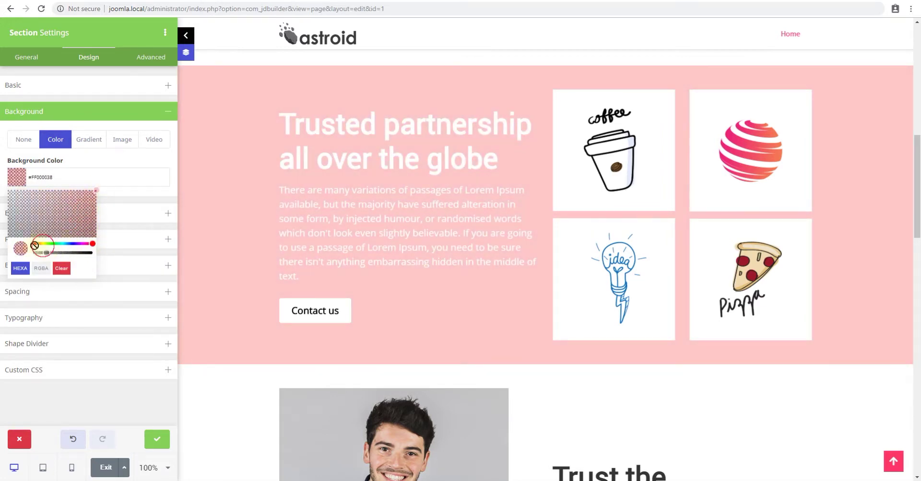
{"action": "left_click", "coordinate": [36, 245]}
{"action": "left_click", "coordinate": [80, 212]}
{"action": "mouse_move", "coordinate": [59, 252]}
{"action": "left_mouse_down"}
{"action": "mouse_move", "coordinate": [88, 253]}
{"action": "mouse_move", "coordinate": [69, 253]}
{"action": "left_mouse_up"}
Switch the section background to Gradient with the default gradient.
{"action": "left_click", "coordinate": [127, 199]}
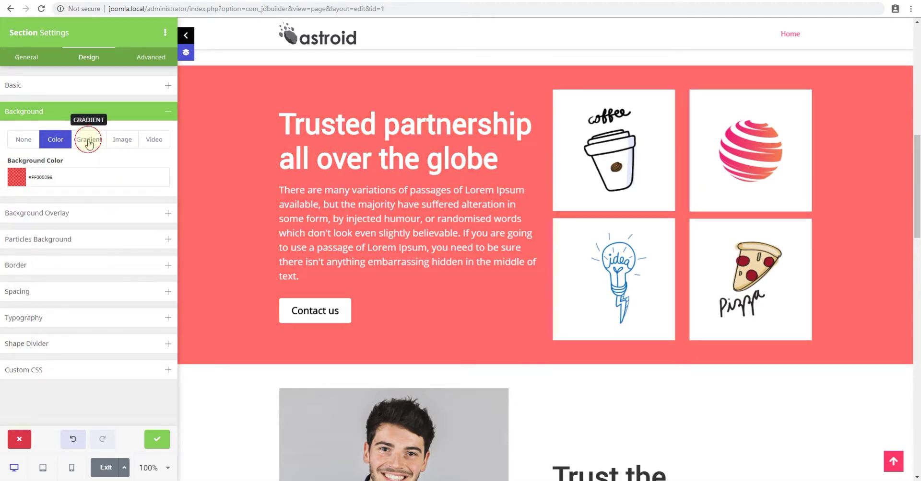
{"action": "left_click", "coordinate": [90, 142]}
{"action": "left_click", "coordinate": [164, 176]}
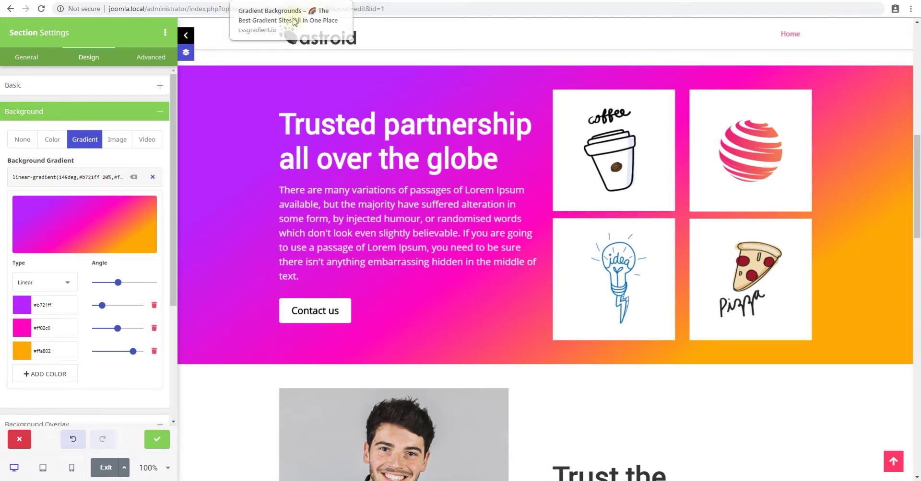
Copy the #08AEEA hex value from a cssgradient.io gallery gradient.
{"action": "left_click", "coordinate": [295, 19]}
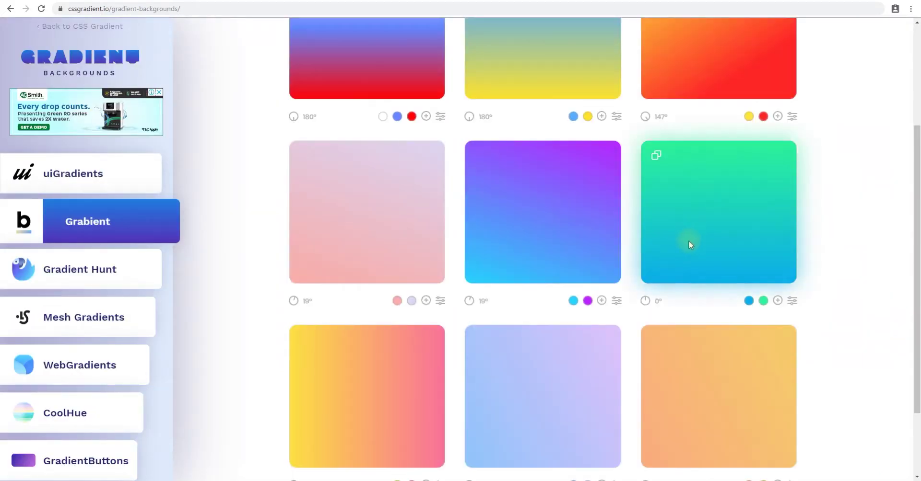
{"action": "scroll", "coordinate": [688, 241], "scroll_direction": "up", "scroll_amount": 4}
{"action": "scroll", "coordinate": [586, 209], "scroll_direction": "down", "scroll_amount": 3}
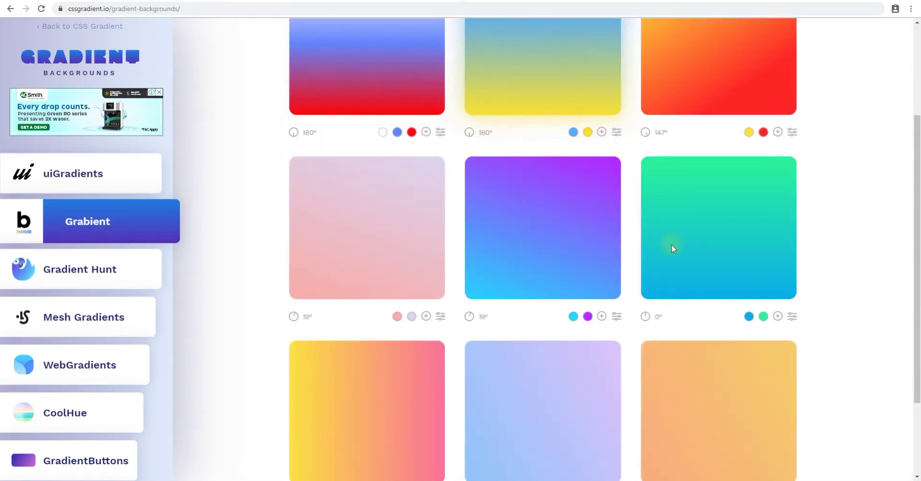
{"action": "left_click", "coordinate": [749, 317]}
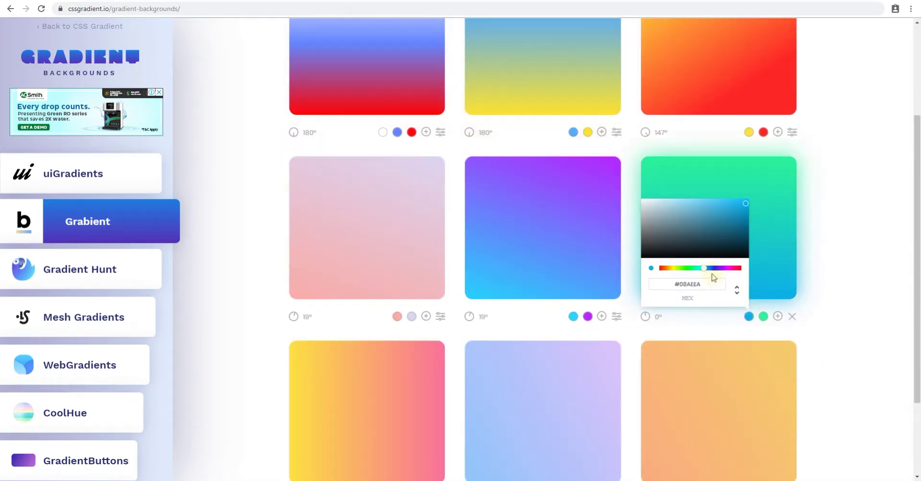
{"action": "left_click", "coordinate": [659, 283]}
{"action": "key", "text": "ctrl+c"}
{"action": "key", "text": "alt+Tab"}
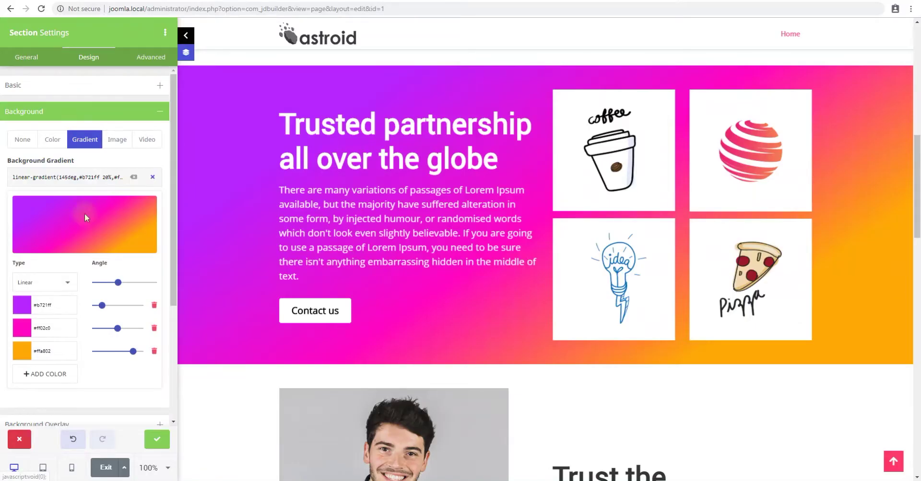
Delete the orange third stop and paste #08AEEA as the first gradient colour.
{"action": "left_click", "coordinate": [153, 351]}
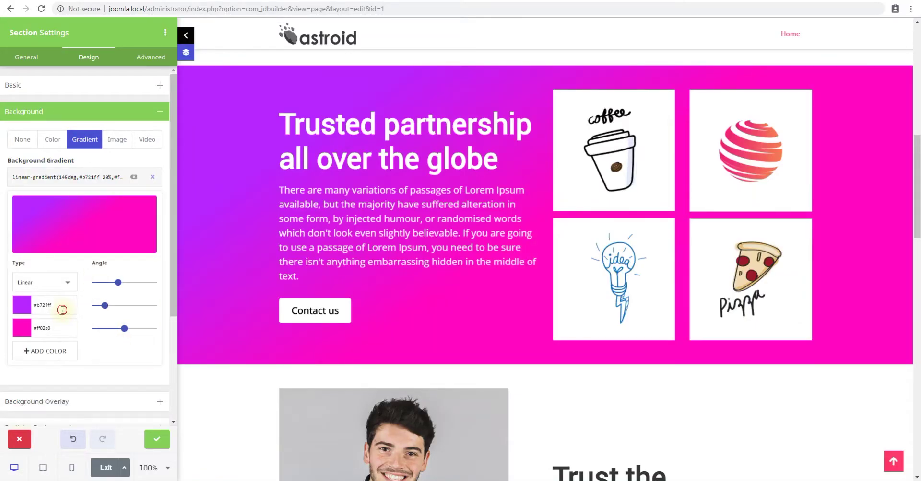
{"action": "triple_click", "coordinate": [58, 305]}
{"action": "key", "text": "ctrl+v"}
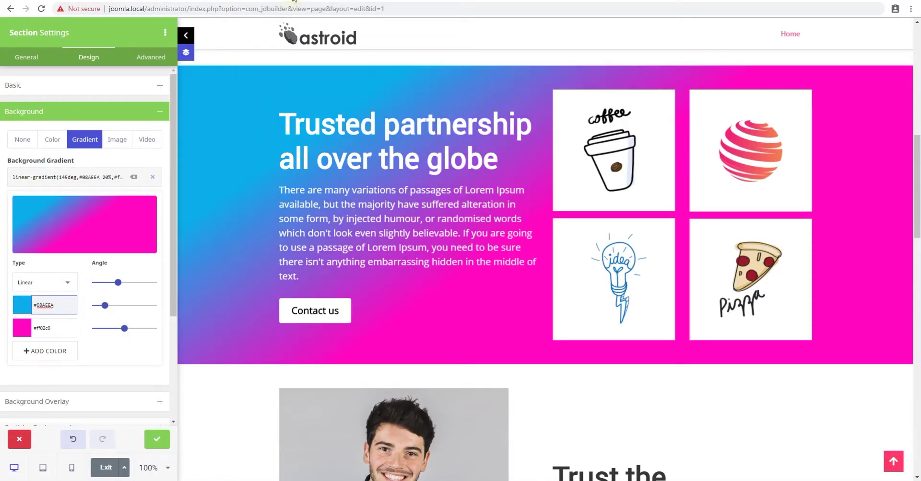
Copy the #2AF598 green hex value from the cssgradient.io gallery.
{"action": "key", "text": "alt+Tab"}
{"action": "left_click", "coordinate": [763, 316]}
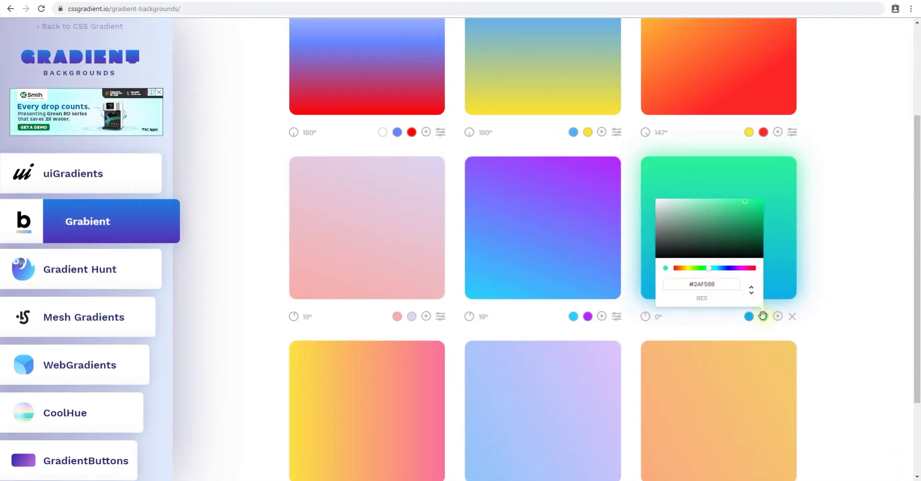
{"action": "left_click", "coordinate": [726, 286]}
{"action": "key", "text": "ctrl+c"}
{"action": "left_click", "coordinate": [790, 320]}
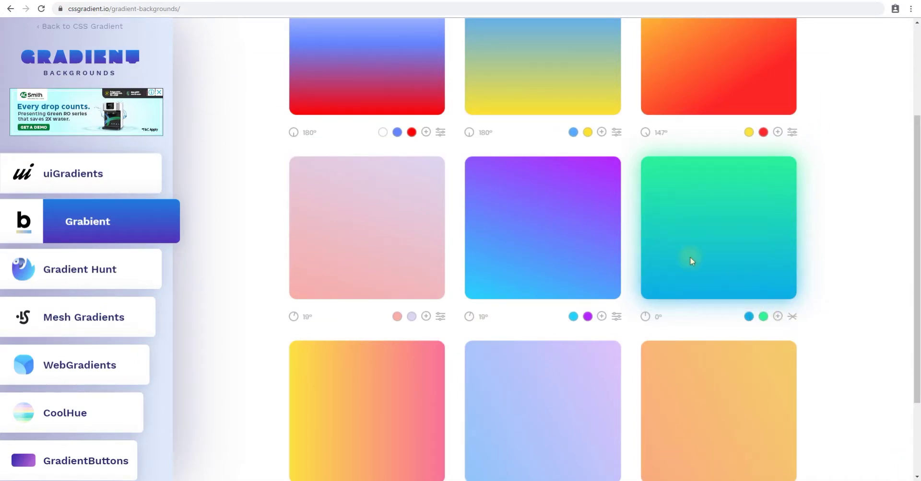
Paste #2AF598 as the gradient's second colour.
{"action": "key", "text": "ctrl+Tab"}
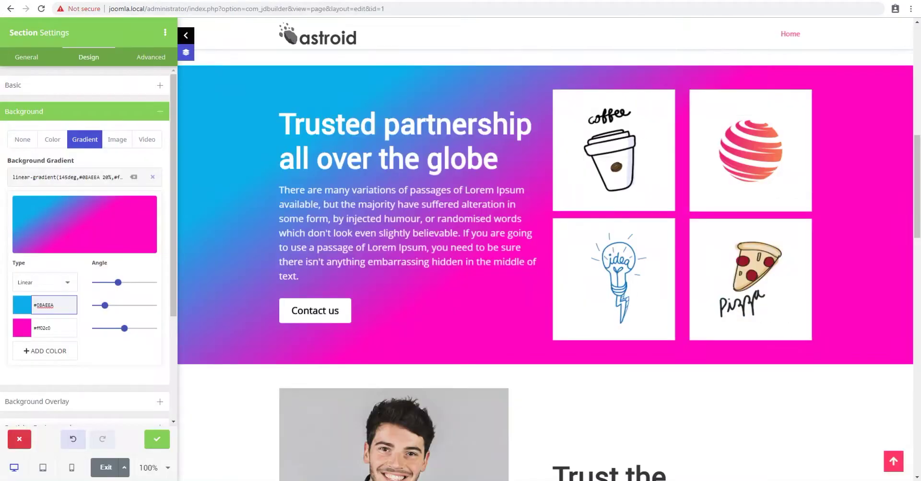
{"action": "left_click", "coordinate": [62, 325]}
{"action": "key", "text": "ctrl+a"}
{"action": "key", "text": "ctrl+v"}
Set the gradient angle to 179deg, shift the green stop, and return to the cssgradient.io gallery.
{"action": "left_click_drag", "start_coordinate": [119, 283], "coordinate": [98, 303]}
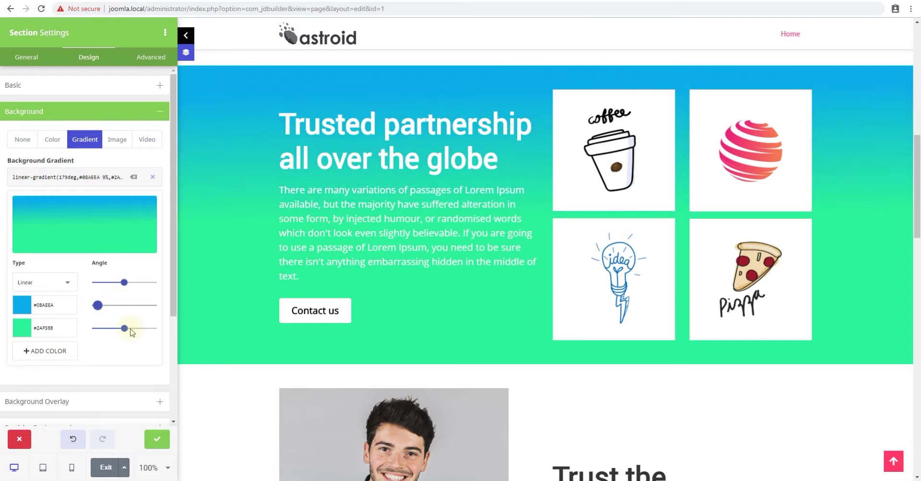
{"action": "left_click_drag", "start_coordinate": [125, 329], "coordinate": [144, 328]}
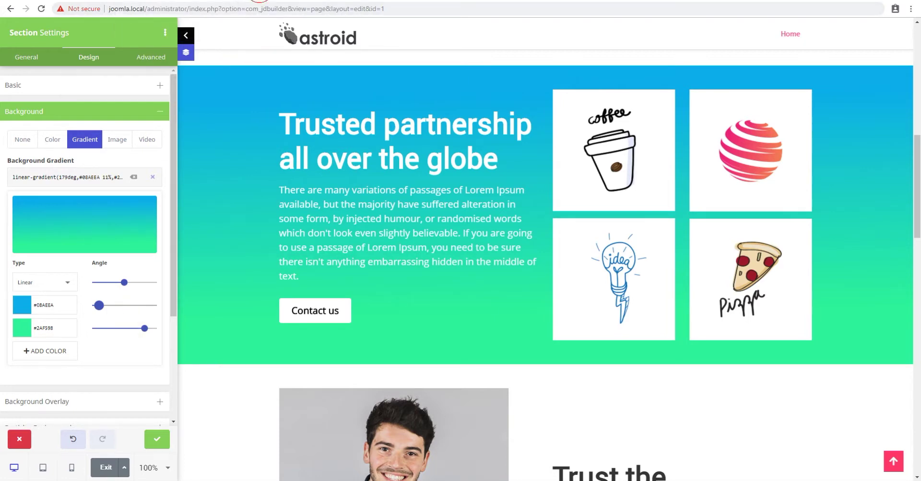
{"action": "left_click", "coordinate": [259, 2]}
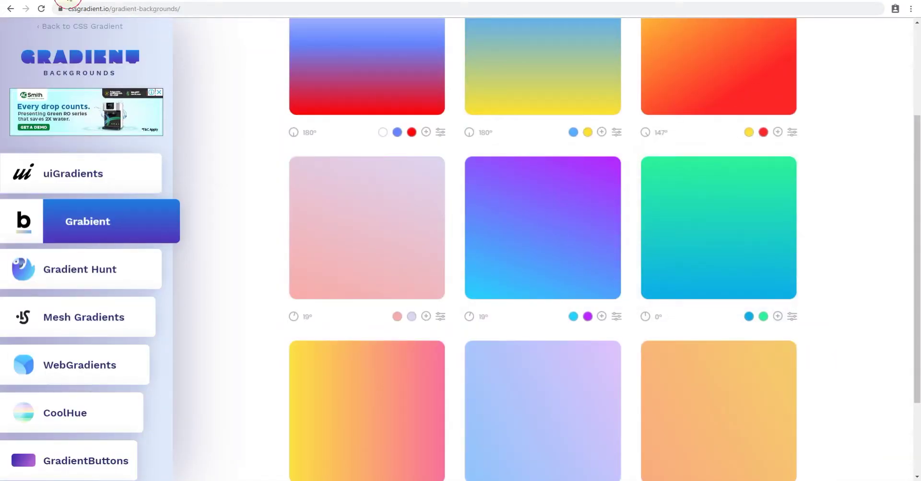
Lighten the second gradient colour from #2AF598 to a soft mint green, #80EDBB.
{"action": "left_click", "coordinate": [63, 2]}
{"action": "left_click", "coordinate": [25, 332]}
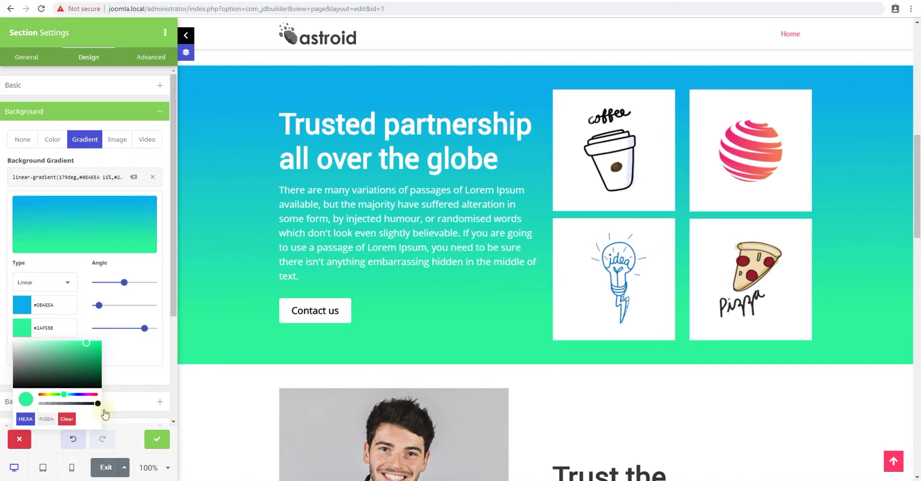
{"action": "left_click_drag", "start_coordinate": [96, 406], "coordinate": [61, 406]}
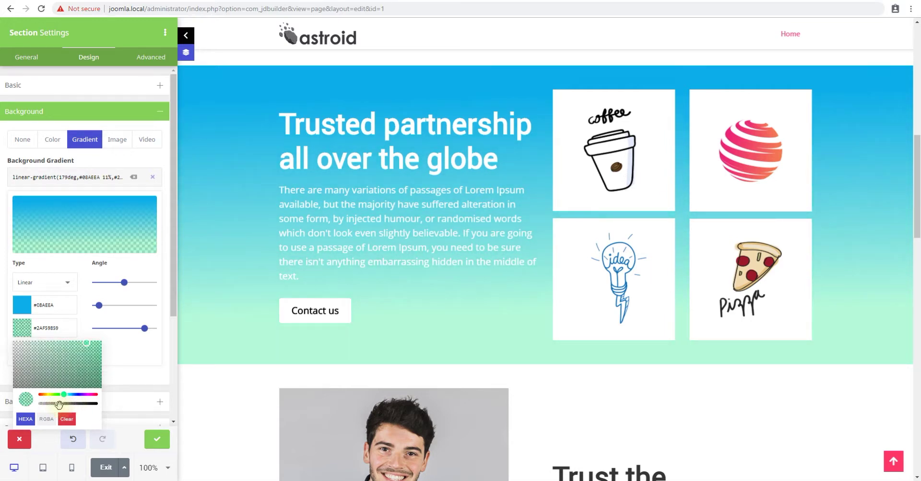
{"action": "left_click", "coordinate": [136, 354]}
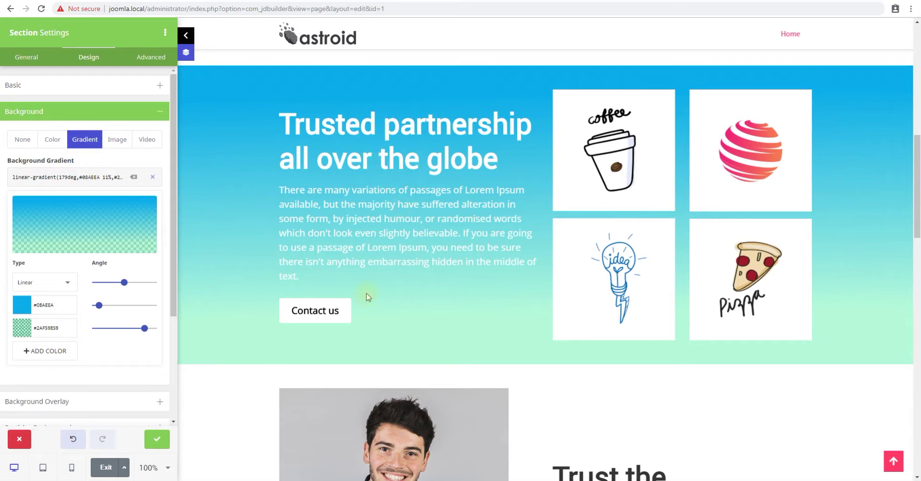
{"action": "left_click", "coordinate": [17, 333]}
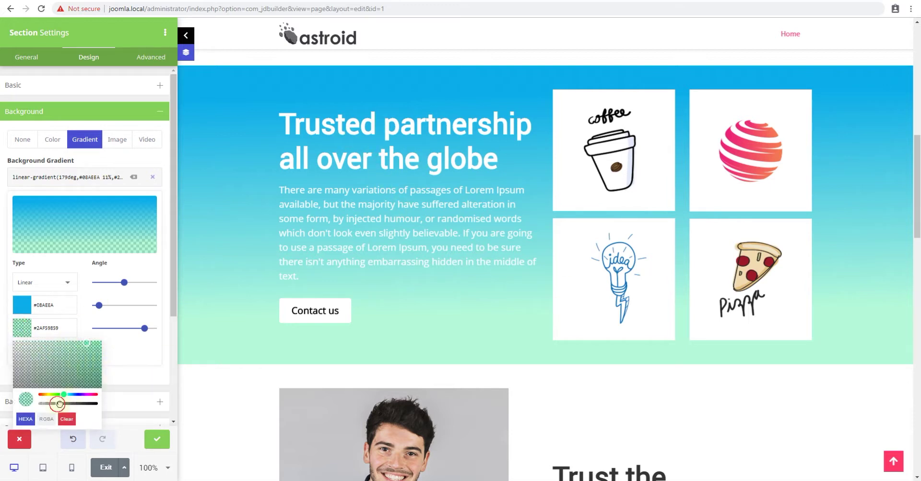
{"action": "left_click_drag", "start_coordinate": [59, 405], "coordinate": [99, 404]}
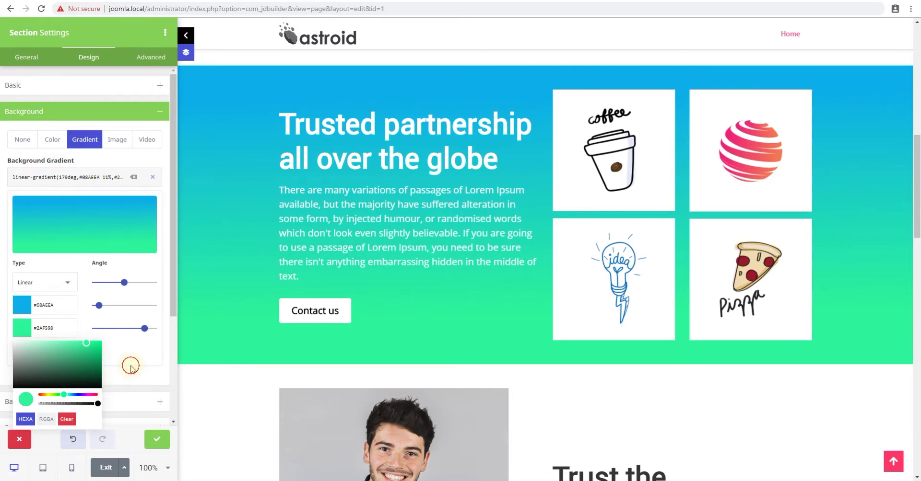
{"action": "left_click", "coordinate": [131, 367]}
{"action": "left_click", "coordinate": [22, 329]}
{"action": "left_click_drag", "start_coordinate": [69, 345], "coordinate": [53, 346]}
{"action": "left_click", "coordinate": [127, 355]}
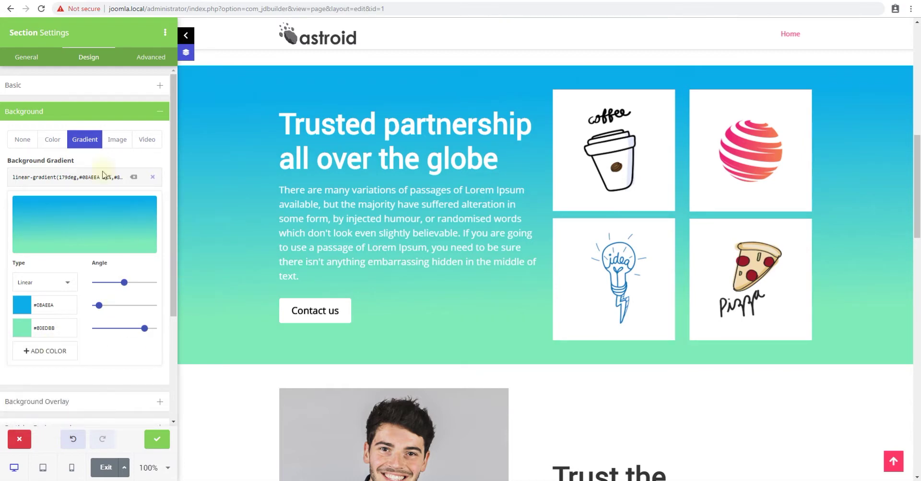
Set an Image background using hot-air-balloons-4561267-1920.jpg from images/2019/11/04.
{"action": "left_click", "coordinate": [119, 139]}
{"action": "left_click", "coordinate": [52, 238]}
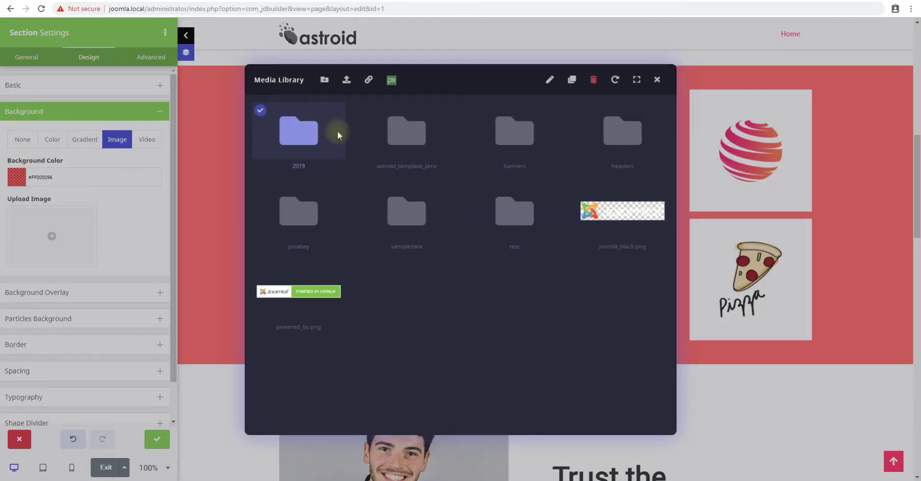
{"action": "double_click", "coordinate": [305, 138]}
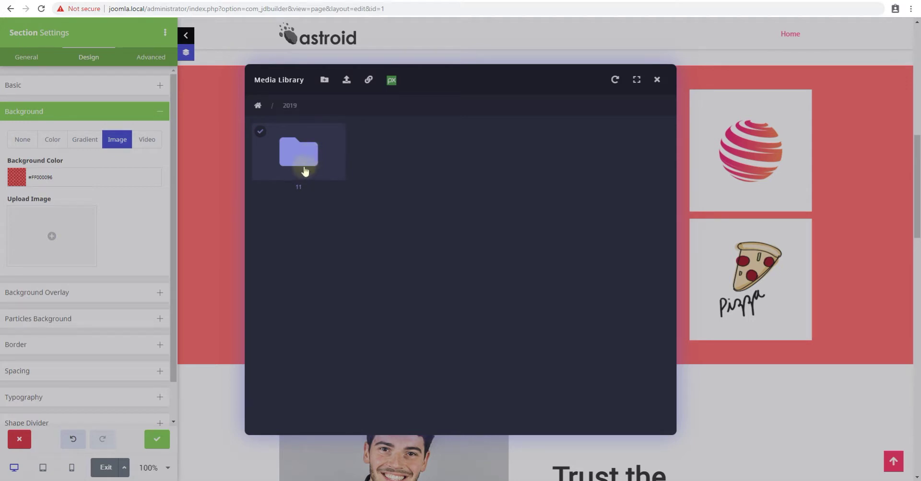
{"action": "double_click", "coordinate": [303, 159]}
{"action": "double_click", "coordinate": [302, 155]}
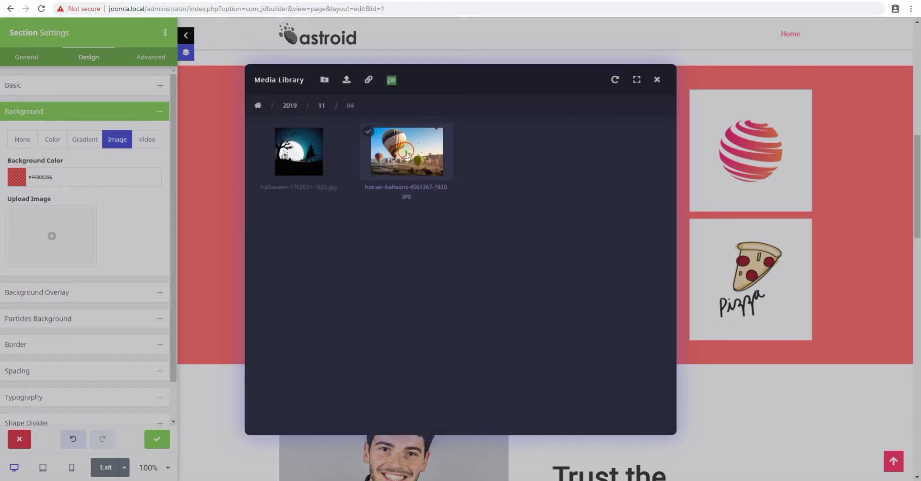
{"action": "double_click", "coordinate": [406, 153]}
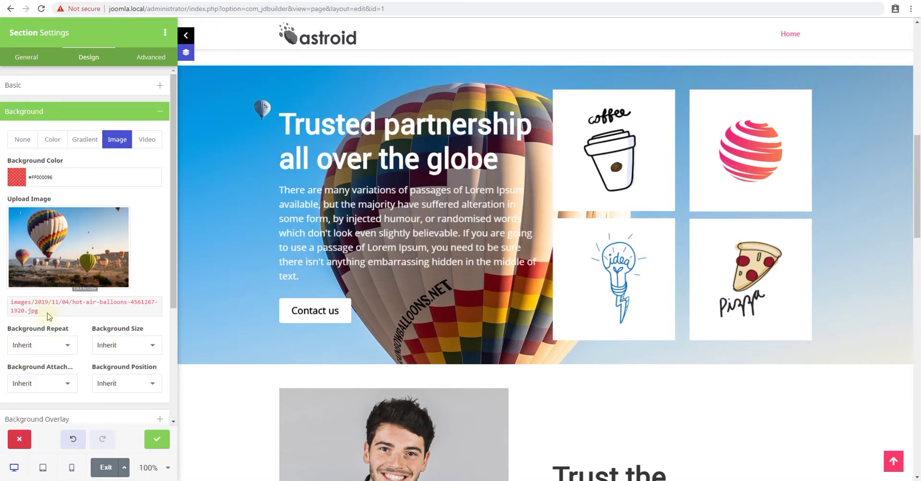
Set the balloon image's Background Attachment to Fixed.
{"action": "scroll", "coordinate": [49, 317], "scroll_direction": "down", "scroll_amount": 3}
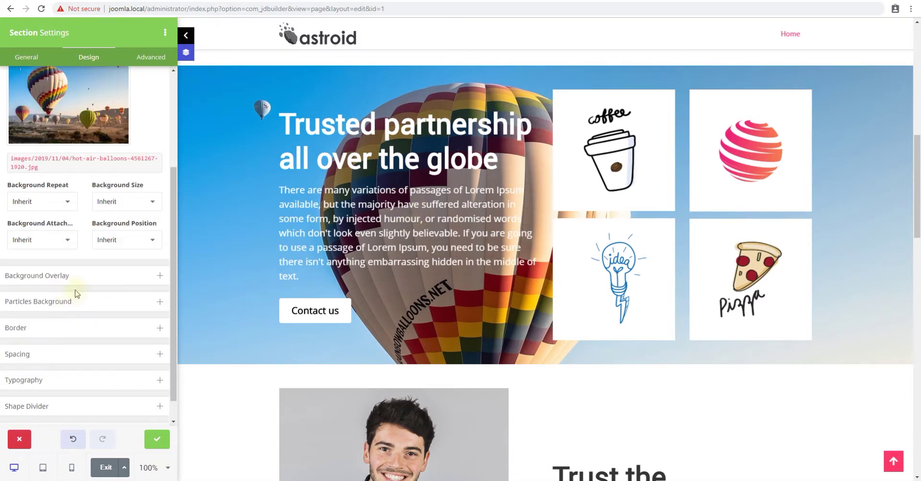
{"action": "left_click", "coordinate": [53, 240]}
{"action": "left_click", "coordinate": [155, 237]}
{"action": "left_click", "coordinate": [43, 241]}
{"action": "left_click", "coordinate": [27, 260]}
{"action": "scroll", "coordinate": [412, 248], "scroll_direction": "down", "scroll_amount": 3}
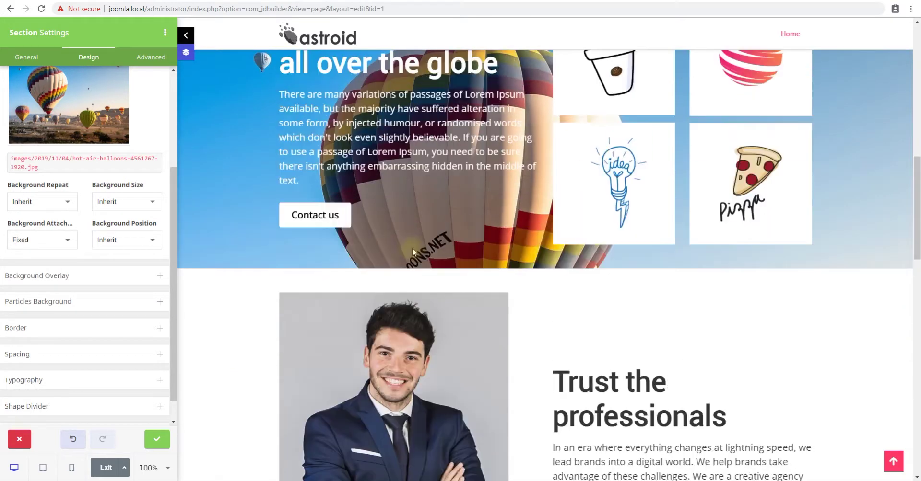
{"action": "scroll", "coordinate": [413, 249], "scroll_direction": "up", "scroll_amount": 7}
{"action": "scroll", "coordinate": [412, 249], "scroll_direction": "down", "scroll_amount": 4}
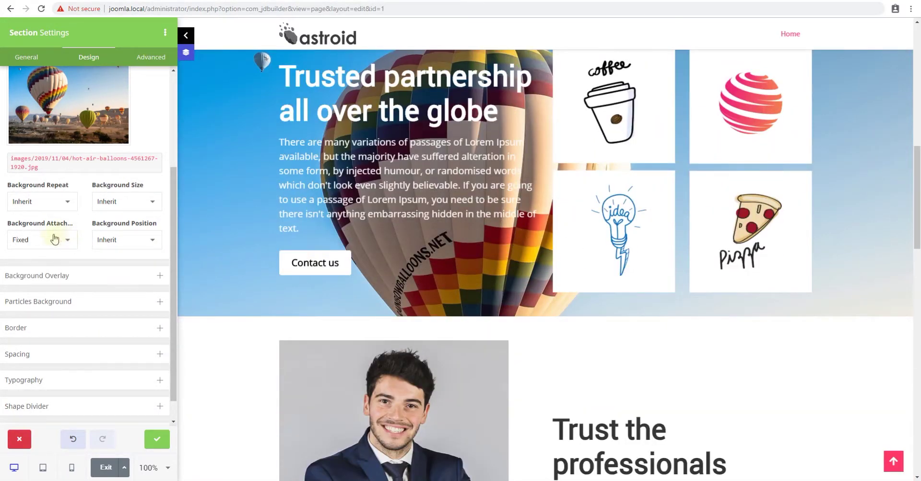
Set Background Size to Cover.
{"action": "left_click", "coordinate": [54, 239]}
{"action": "left_click", "coordinate": [120, 202]}
{"action": "left_click", "coordinate": [122, 219]}
{"action": "scroll", "coordinate": [473, 219], "scroll_direction": "up", "scroll_amount": 3}
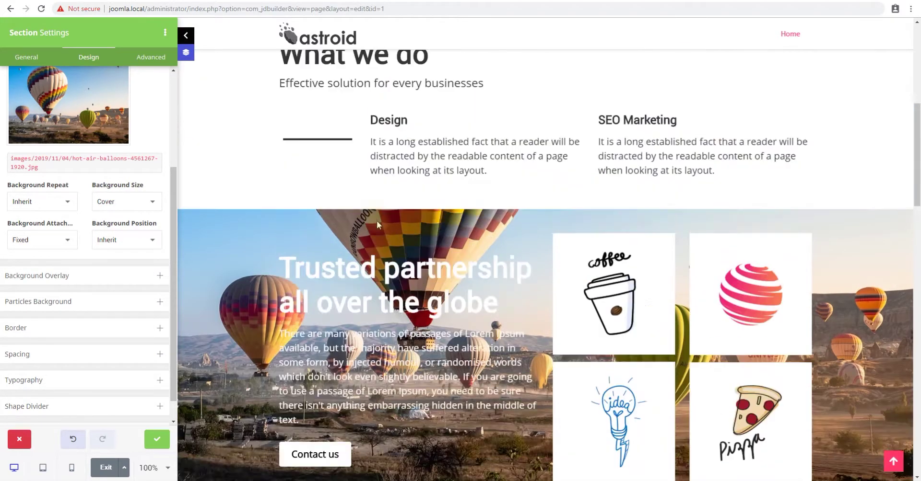
{"action": "scroll", "coordinate": [375, 220], "scroll_direction": "down", "scroll_amount": 3}
Set Background Repeat to No Repeat.
{"action": "left_click", "coordinate": [153, 203]}
{"action": "left_click", "coordinate": [46, 202]}
{"action": "left_click", "coordinate": [46, 202]}
{"action": "left_click", "coordinate": [38, 223]}
{"action": "scroll", "coordinate": [403, 216], "scroll_direction": "up", "scroll_amount": 3}
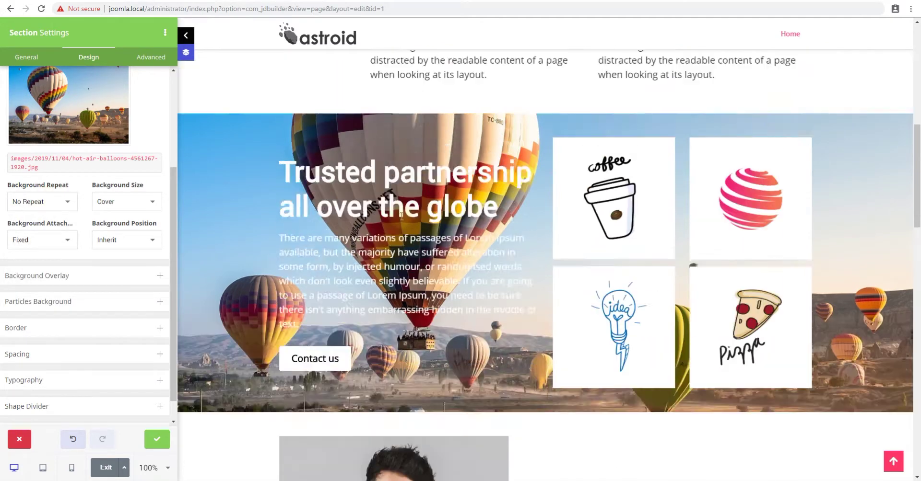
{"action": "scroll", "coordinate": [403, 221], "scroll_direction": "down", "scroll_amount": 1}
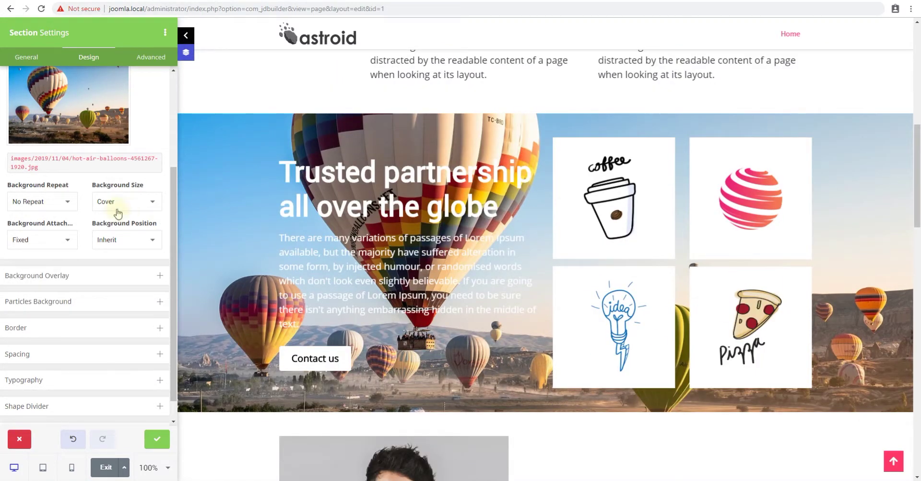
{"action": "scroll", "coordinate": [118, 213], "scroll_direction": "up", "scroll_amount": 2}
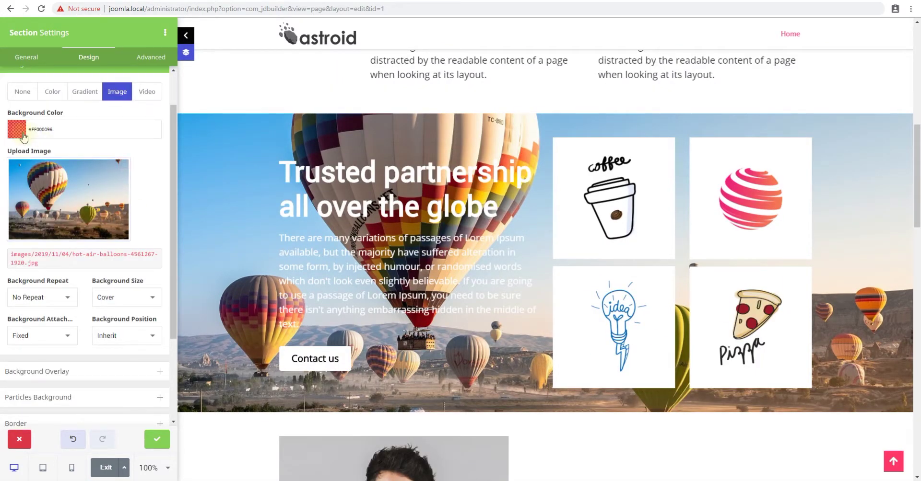
Set a Video background using the clouds clip images/pixabay/2019/11/03/1154.mp4.
{"action": "scroll", "coordinate": [117, 139], "scroll_direction": "up", "scroll_amount": 1}
{"action": "left_click", "coordinate": [145, 139]}
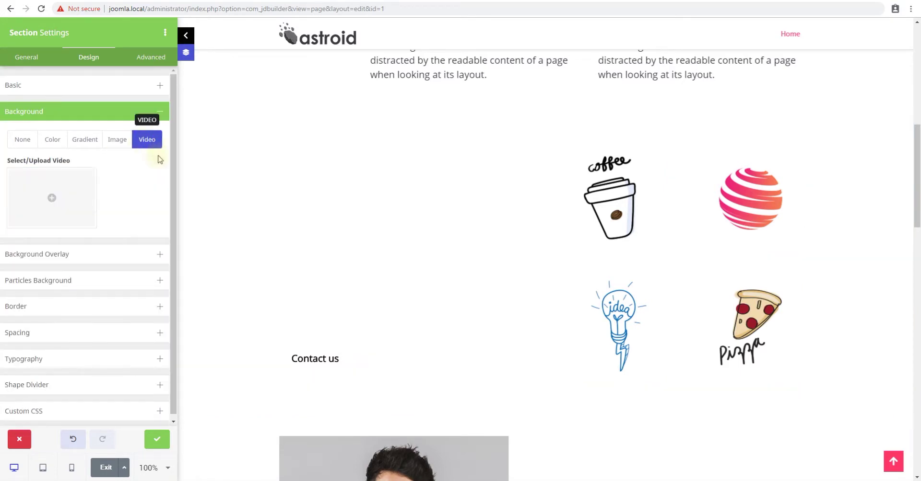
{"action": "left_click", "coordinate": [61, 208]}
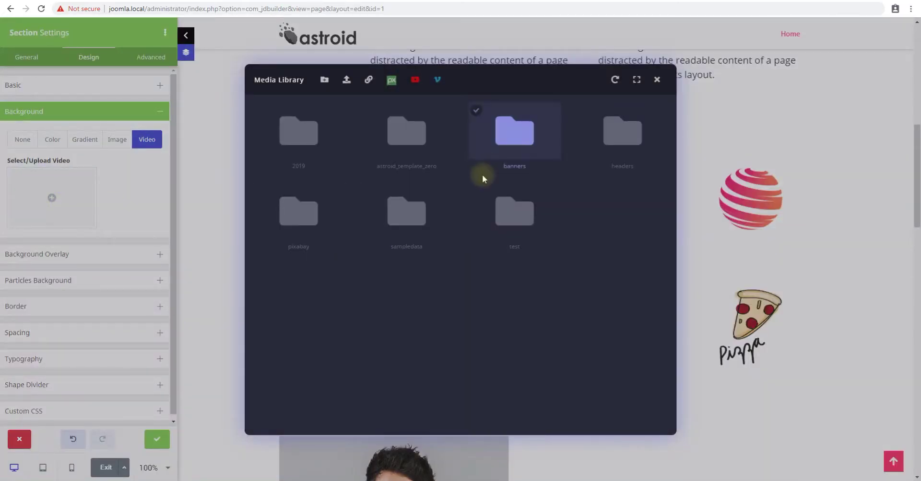
{"action": "left_click", "coordinate": [298, 214]}
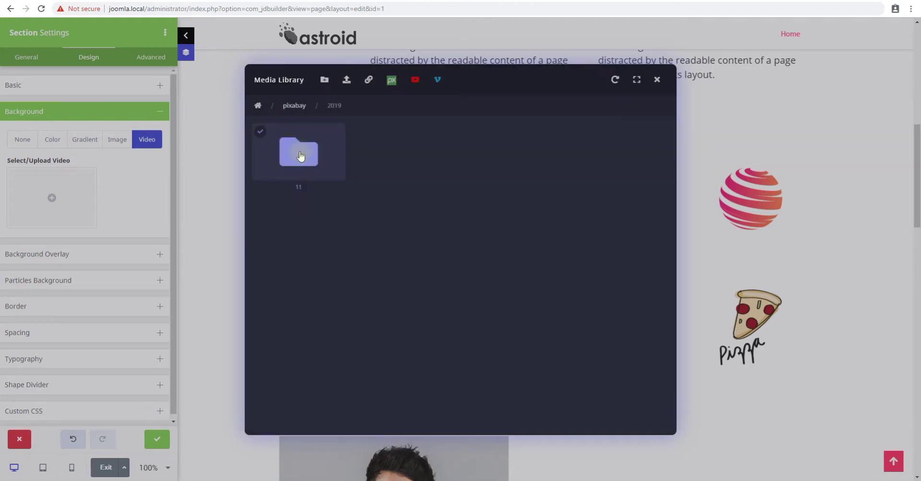
{"action": "left_click", "coordinate": [299, 152]}
{"action": "left_click", "coordinate": [298, 153]}
{"action": "left_click", "coordinate": [402, 155]}
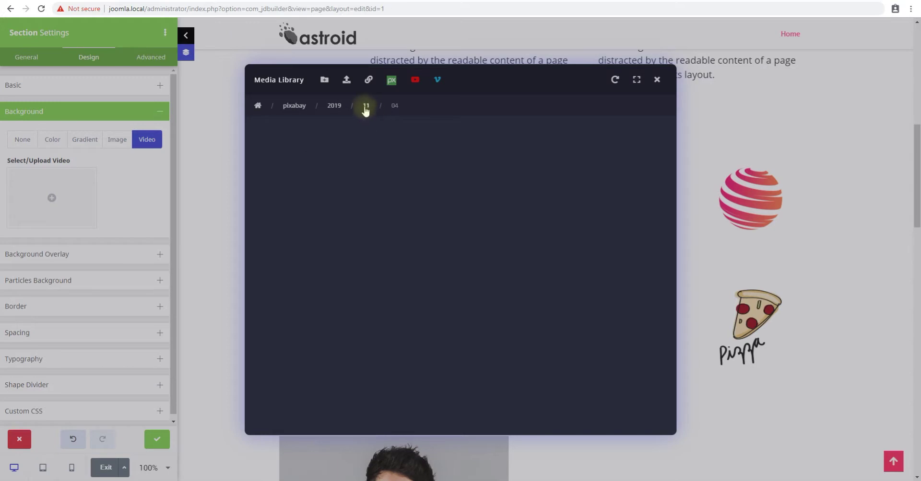
{"action": "left_click", "coordinate": [366, 107]}
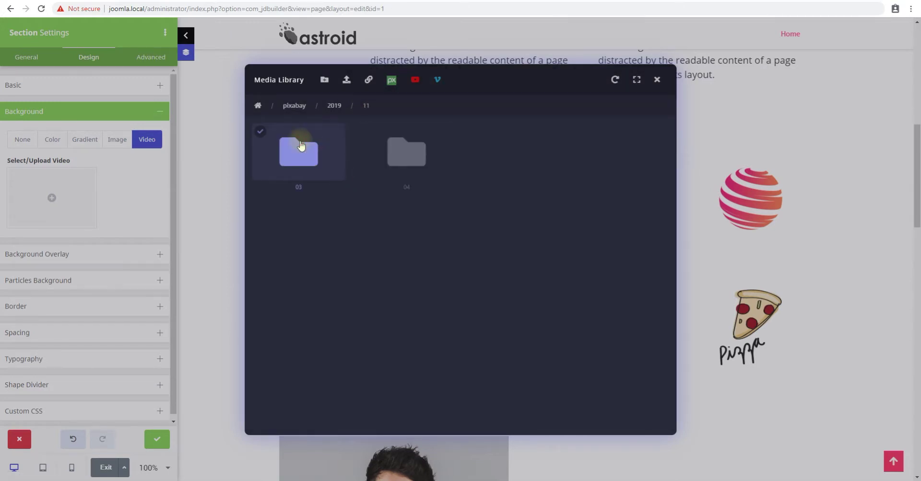
{"action": "left_click", "coordinate": [298, 146]}
{"action": "left_click", "coordinate": [298, 150]}
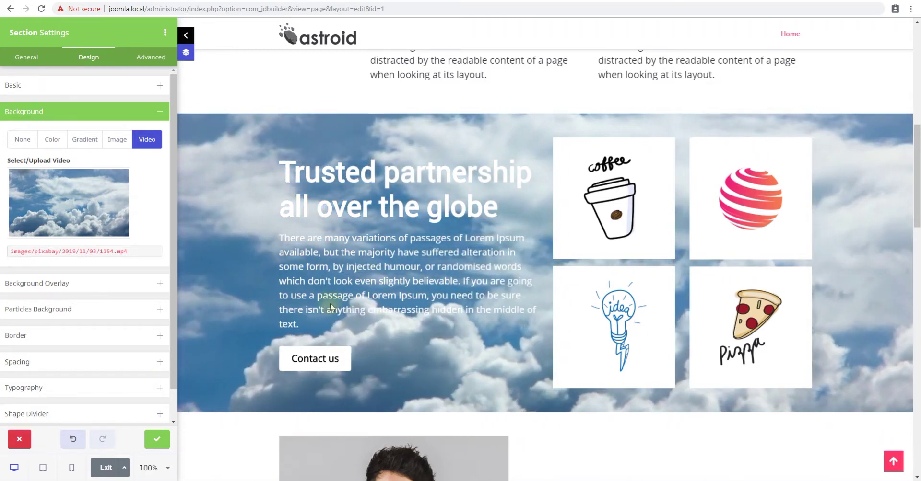
Clear the current video and browse the media library to pixabay/2019/11/03.
{"action": "left_click", "coordinate": [123, 175]}
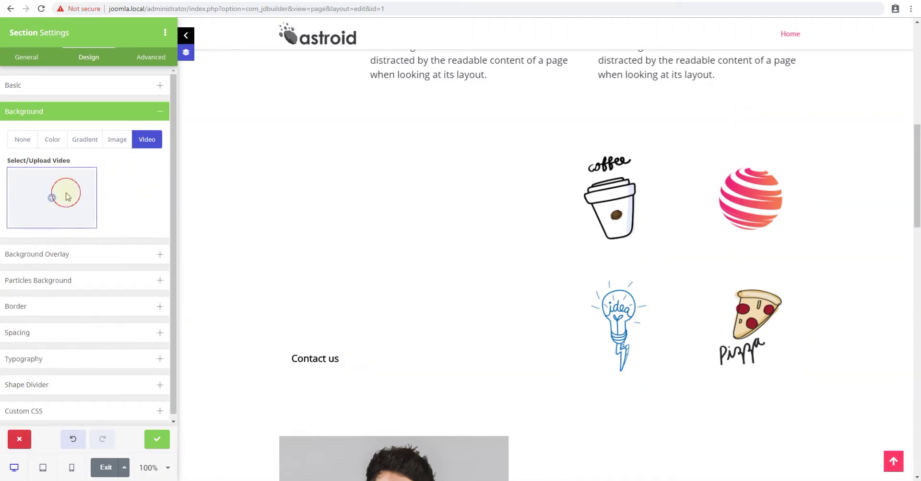
{"action": "left_click", "coordinate": [68, 192]}
{"action": "double_click", "coordinate": [291, 223]}
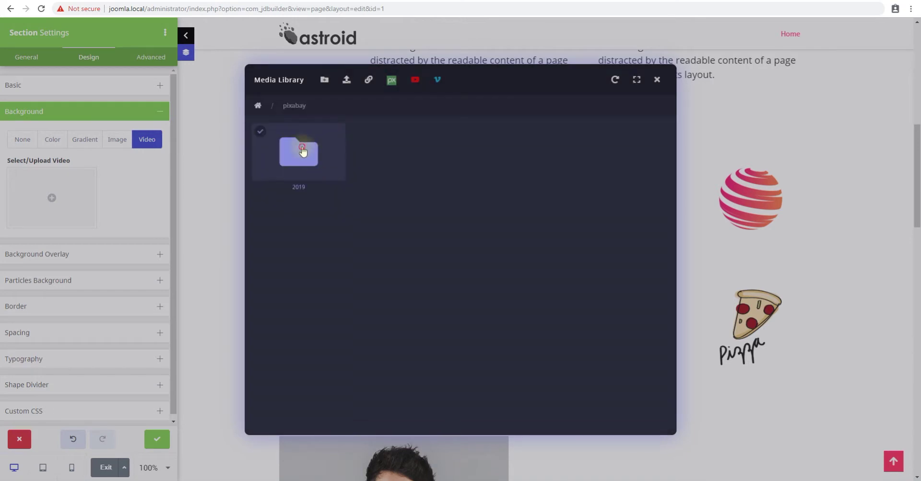
{"action": "double_click", "coordinate": [302, 150]}
{"action": "double_click", "coordinate": [303, 155]}
{"action": "double_click", "coordinate": [298, 154]}
Use the bokeh video 7894.mp4 as the background, apply the settings, and save the page.
{"action": "left_click", "coordinate": [420, 169]}
{"action": "left_click", "coordinate": [406, 232]}
{"action": "left_click", "coordinate": [506, 239]}
{"action": "double_click", "coordinate": [508, 239]}
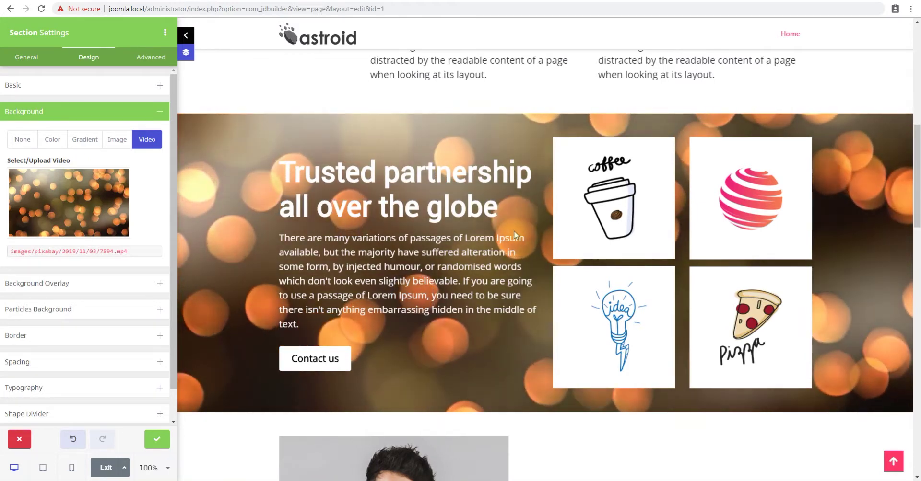
{"action": "left_click", "coordinate": [157, 439]}
{"action": "left_click", "coordinate": [47, 71]}
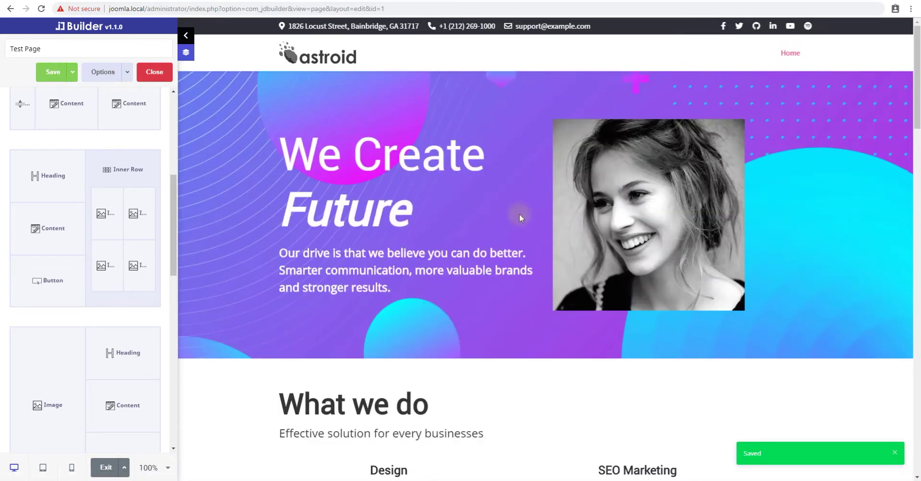
Reopen the partnership section's Design > Background and the video's media library.
{"action": "scroll", "coordinate": [520, 219], "scroll_direction": "down", "scroll_amount": 9}
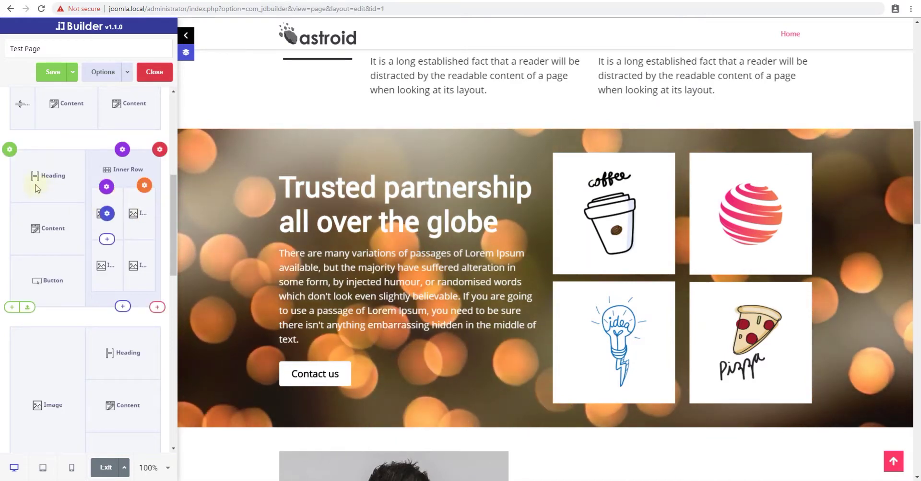
{"action": "left_click", "coordinate": [9, 150]}
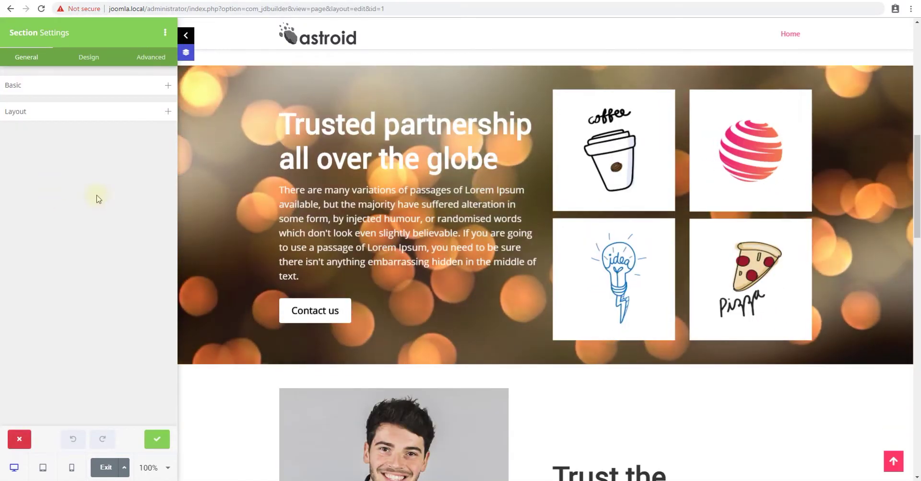
{"action": "left_click", "coordinate": [89, 57]}
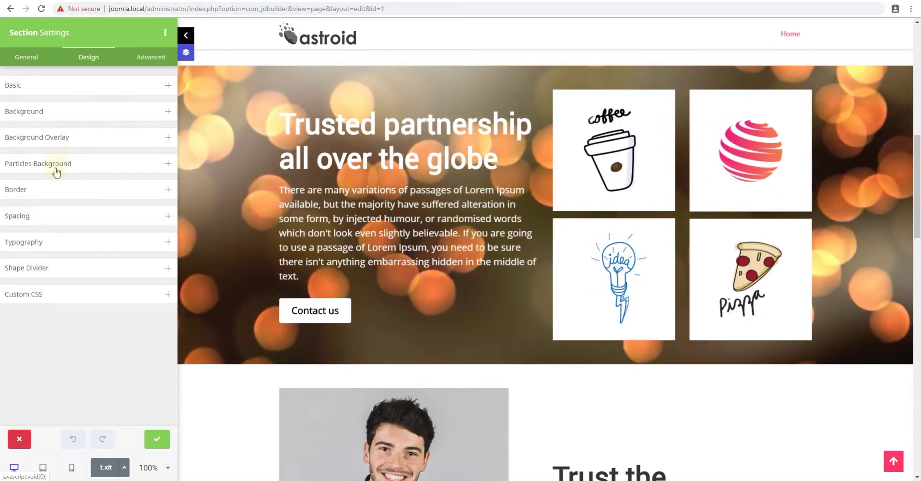
{"action": "left_click", "coordinate": [49, 113]}
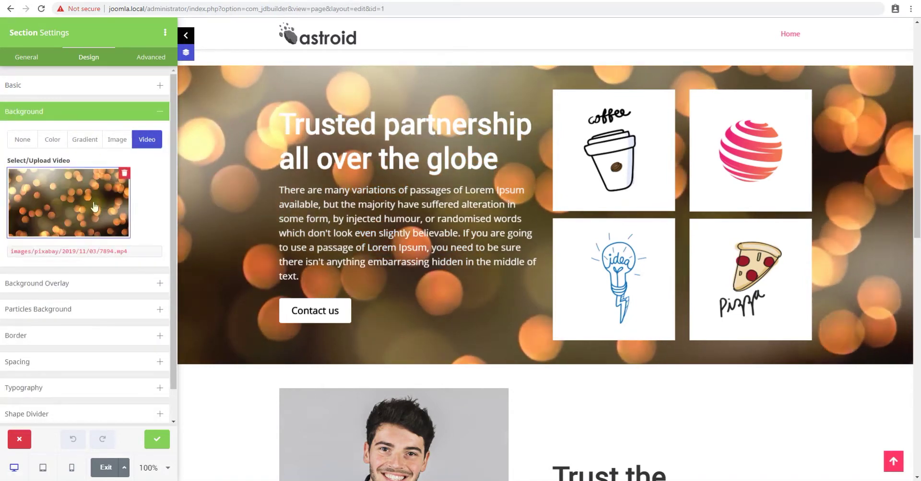
{"action": "left_click", "coordinate": [95, 207]}
Search Pixabay for 'animals' and import the dog video at 1920 x 1080.
{"action": "left_click", "coordinate": [446, 78]}
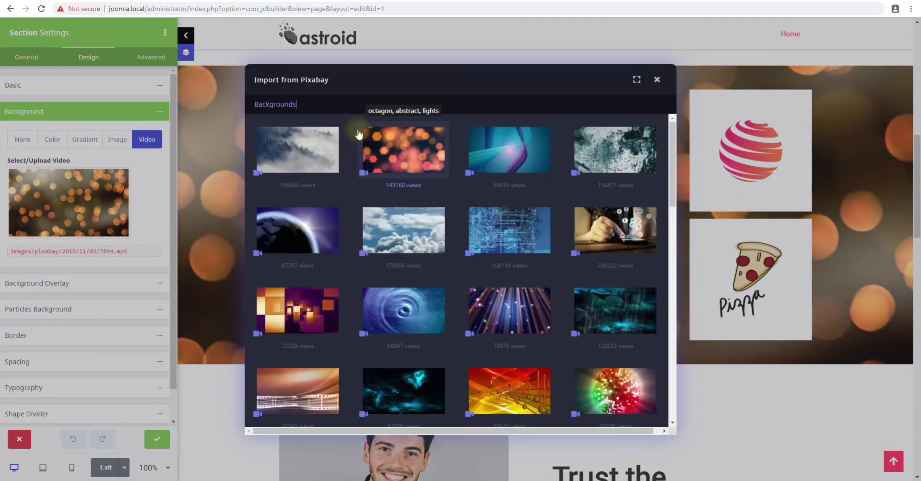
{"action": "scroll", "coordinate": [527, 303], "scroll_direction": "down", "scroll_amount": 2}
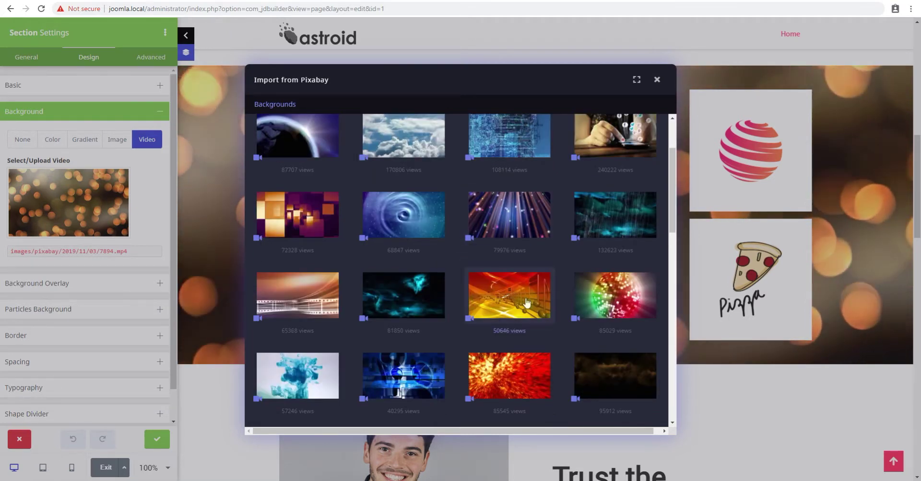
{"action": "scroll", "coordinate": [527, 302], "scroll_direction": "down", "scroll_amount": 5}
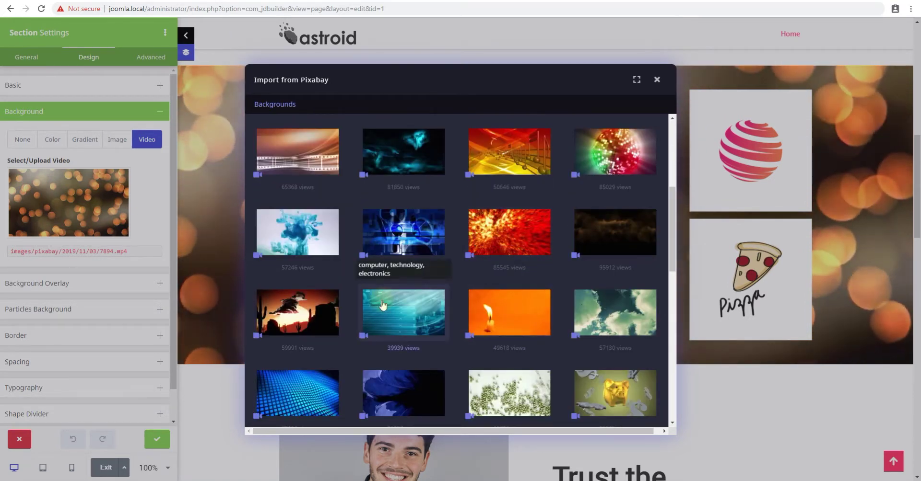
{"action": "scroll", "coordinate": [383, 305], "scroll_direction": "down", "scroll_amount": 2}
{"action": "scroll", "coordinate": [426, 211], "scroll_direction": "up", "scroll_amount": 4}
{"action": "type", "text": "animals"}
{"action": "key", "text": "Return"}
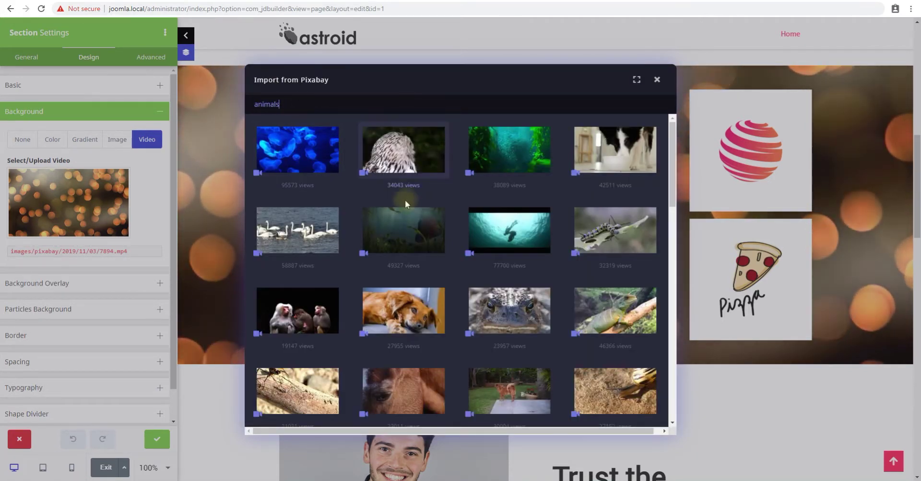
{"action": "left_click", "coordinate": [405, 306]}
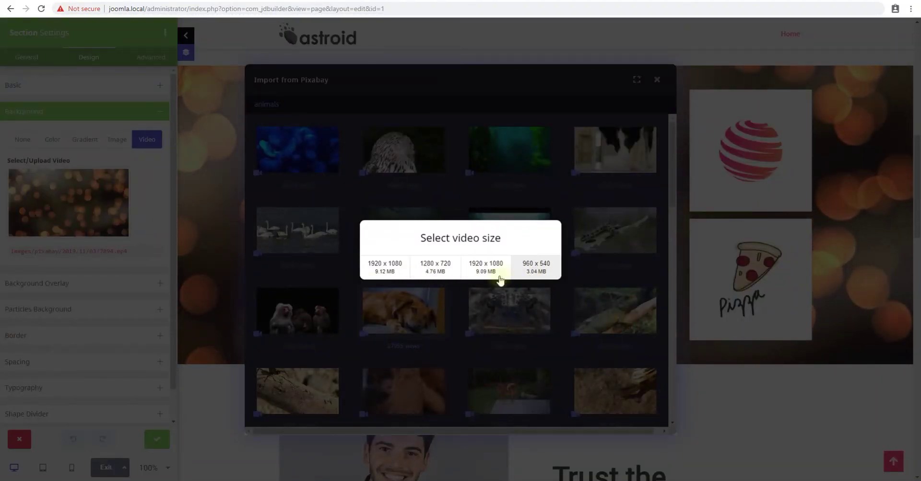
{"action": "left_click", "coordinate": [379, 267]}
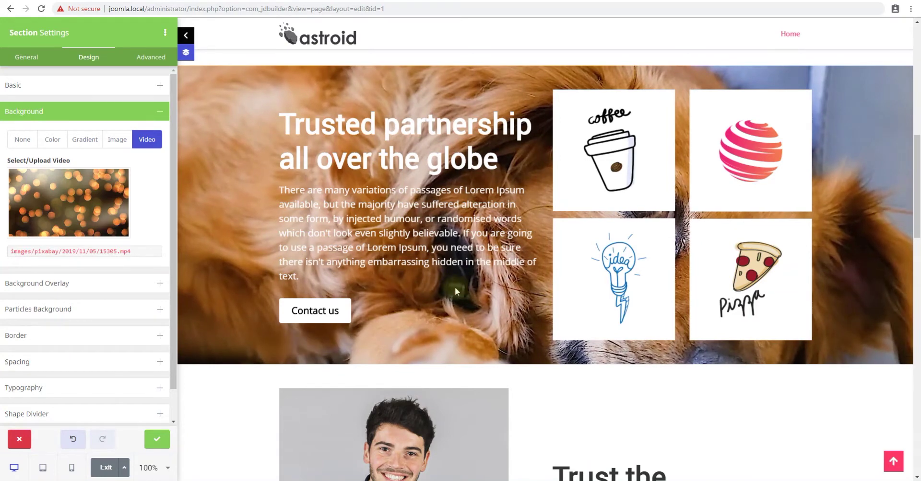
Apply the Section Settings and save the page with the Pixabay dog video background on the partnership section.
{"action": "left_click", "coordinate": [156, 439]}
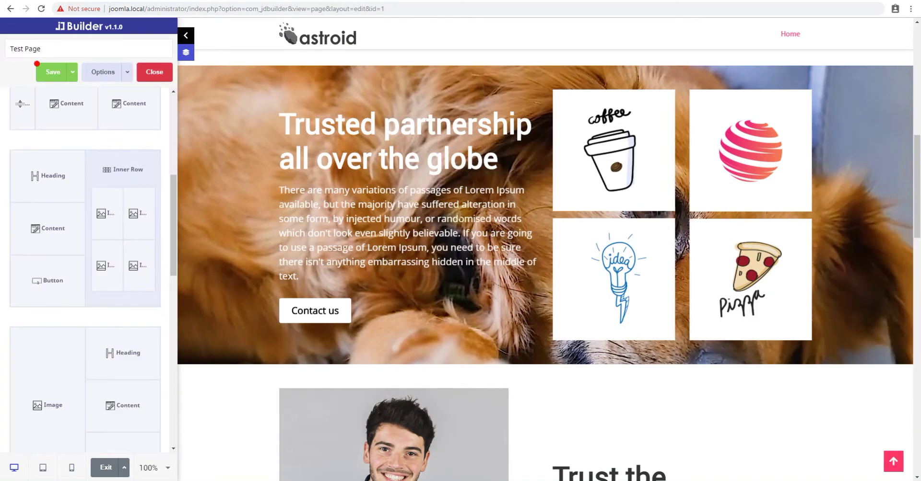
{"action": "scroll", "coordinate": [486, 200], "scroll_direction": "down", "scroll_amount": 2}
{"action": "scroll", "coordinate": [414, 207], "scroll_direction": "up", "scroll_amount": 3}
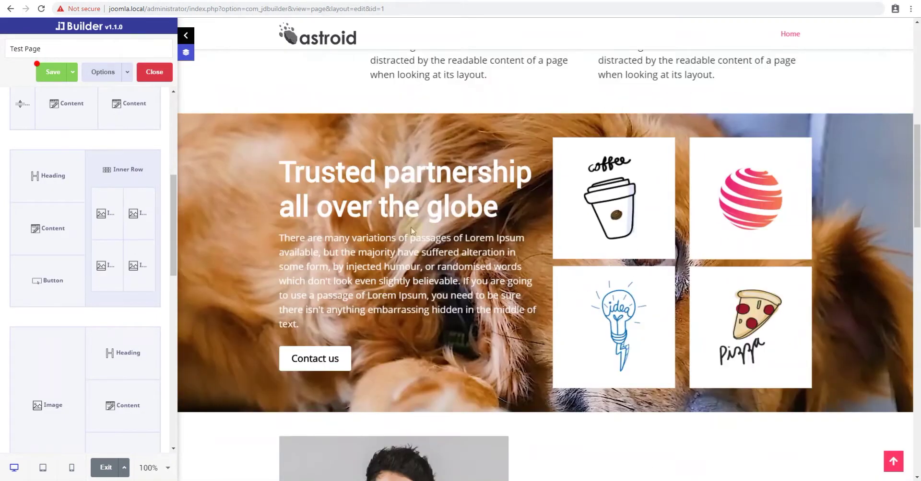
{"action": "scroll", "coordinate": [432, 203], "scroll_direction": "up", "scroll_amount": 1}
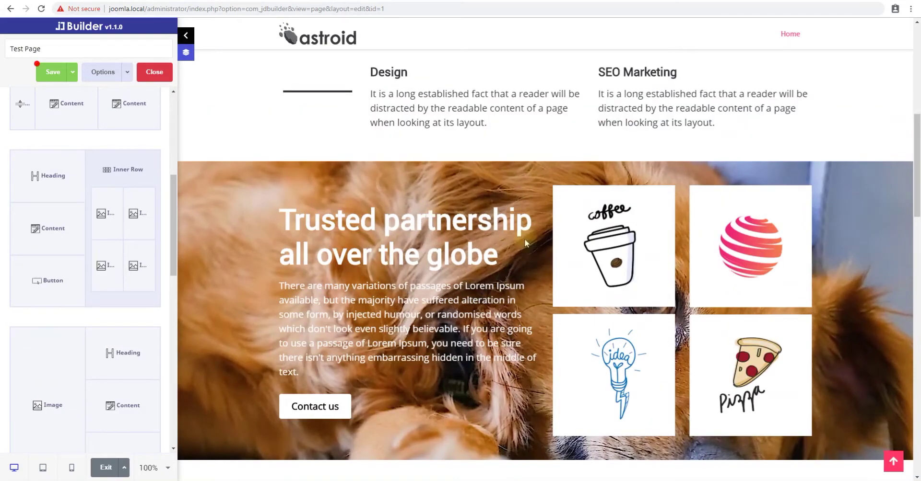
{"action": "scroll", "coordinate": [446, 245], "scroll_direction": "down", "scroll_amount": 1}
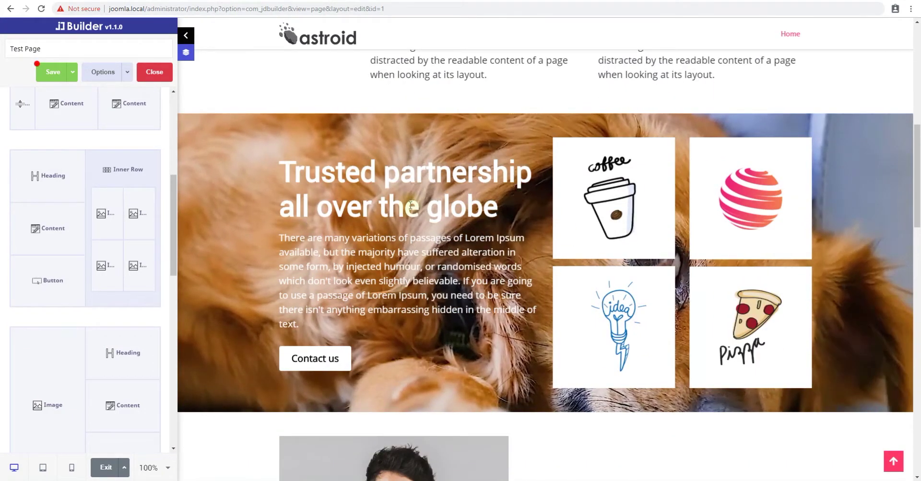
{"action": "scroll", "coordinate": [444, 207], "scroll_direction": "down", "scroll_amount": 1}
{"action": "scroll", "coordinate": [443, 206], "scroll_direction": "down", "scroll_amount": 2}
{"action": "left_click", "coordinate": [48, 73]}
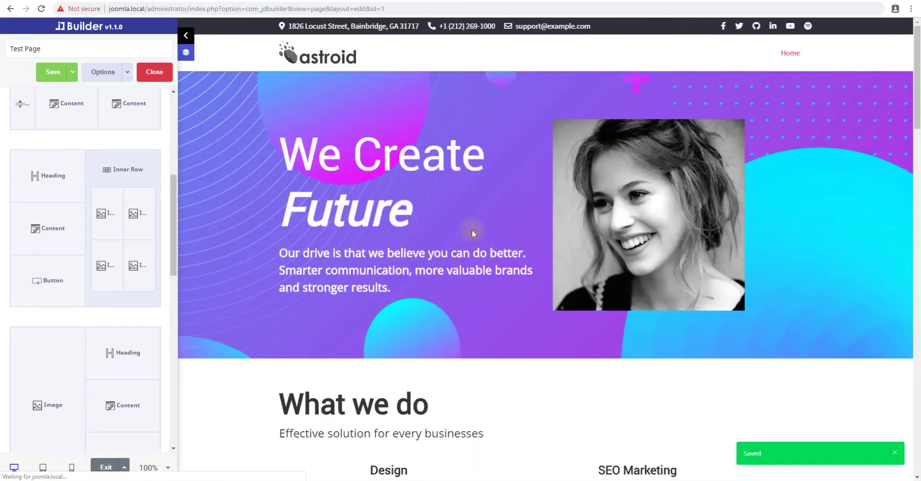
{"action": "scroll", "coordinate": [476, 301], "scroll_direction": "down", "scroll_amount": 10}
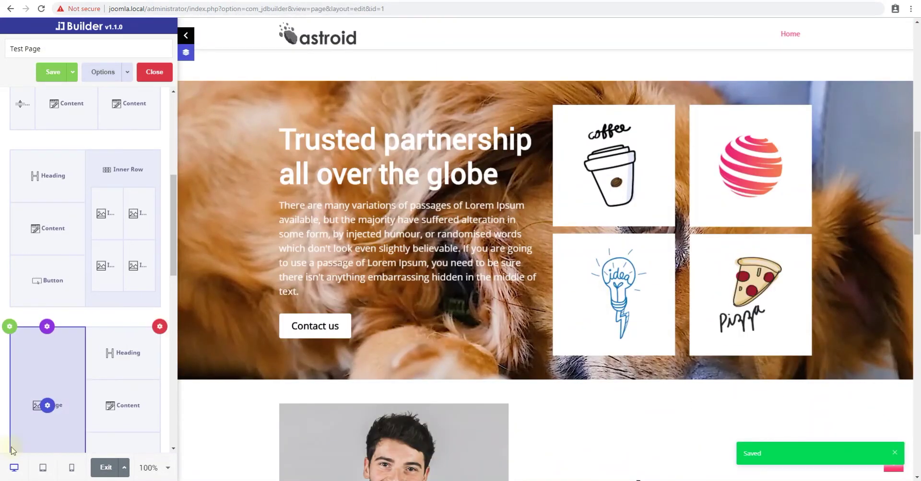